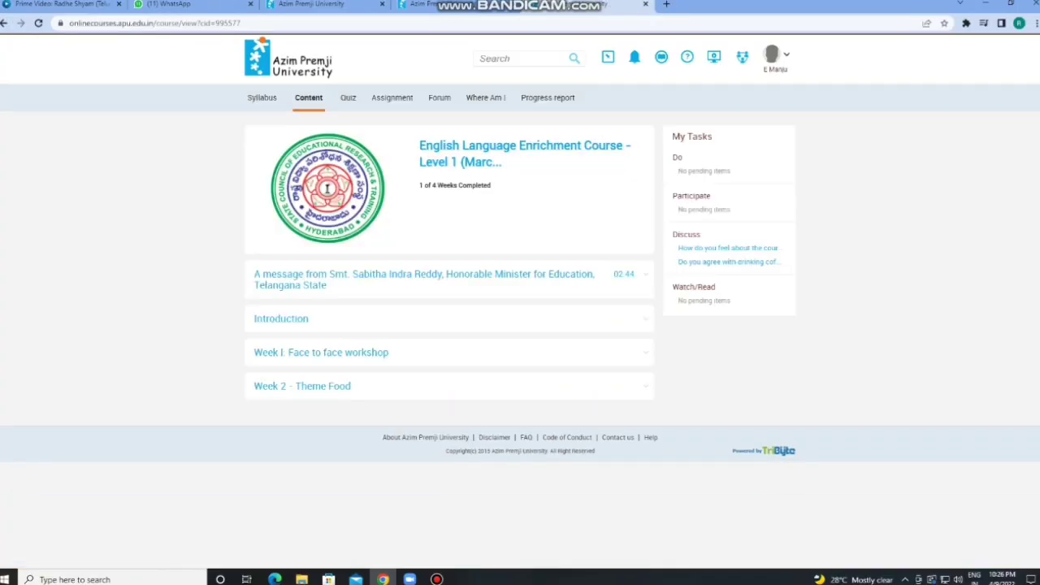
Scroll down the course Content tab to the Week 2 - Theme Food tasks
{"action": "scroll", "coordinate": [521, 325], "scroll_direction": "down", "scroll_amount": 1}
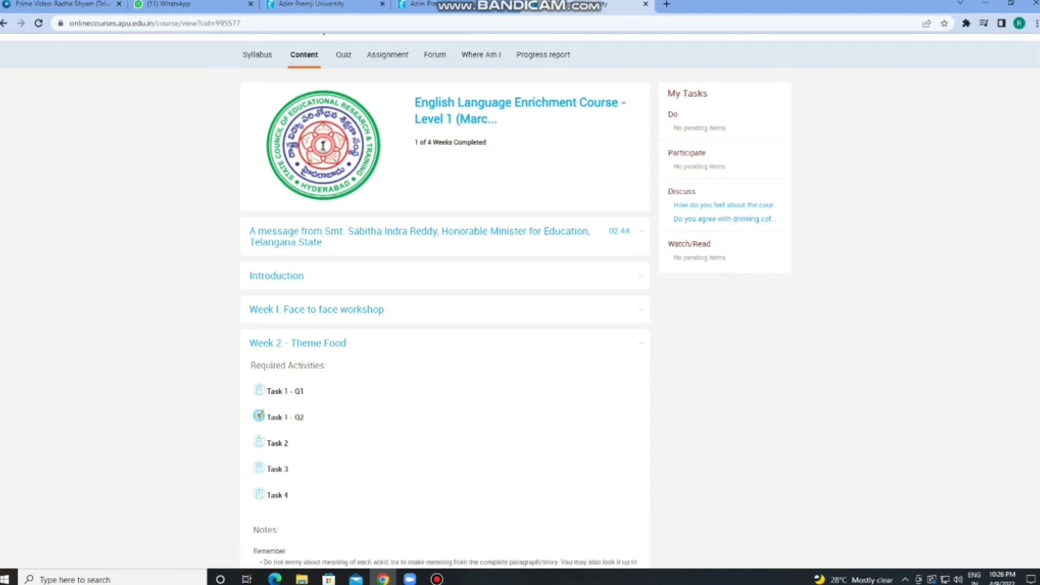
Open Task 1 - Q2 and play the post's audio for a few seconds, then pause it
{"action": "left_click", "coordinate": [284, 404]}
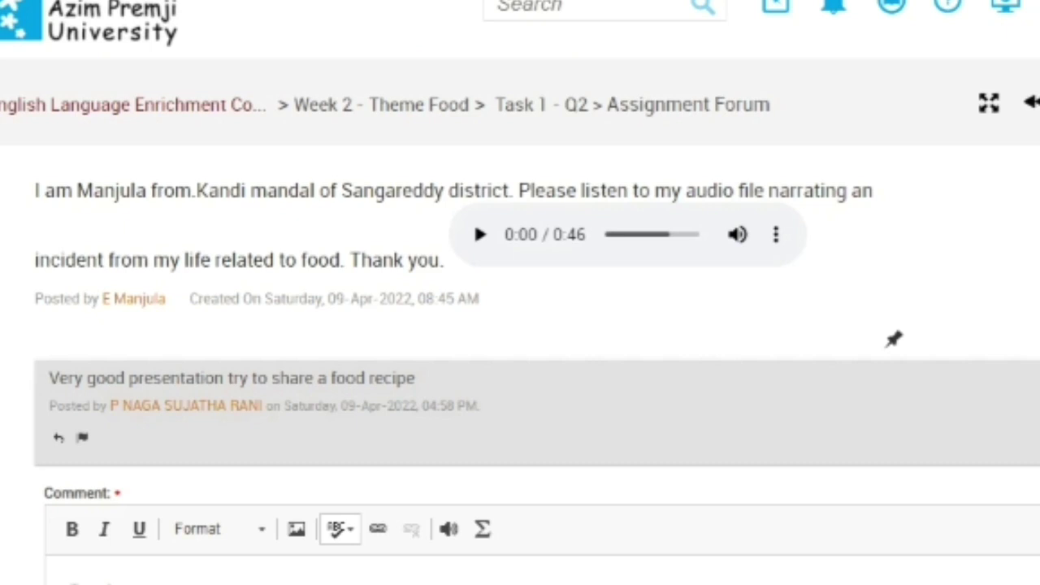
{"action": "left_click", "coordinate": [480, 234]}
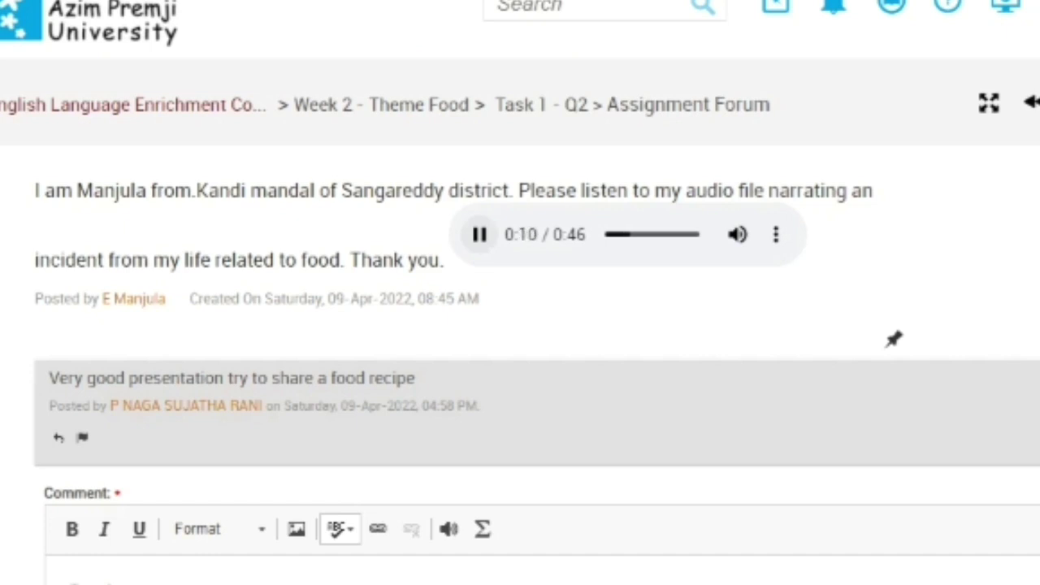
{"action": "left_click", "coordinate": [480, 234]}
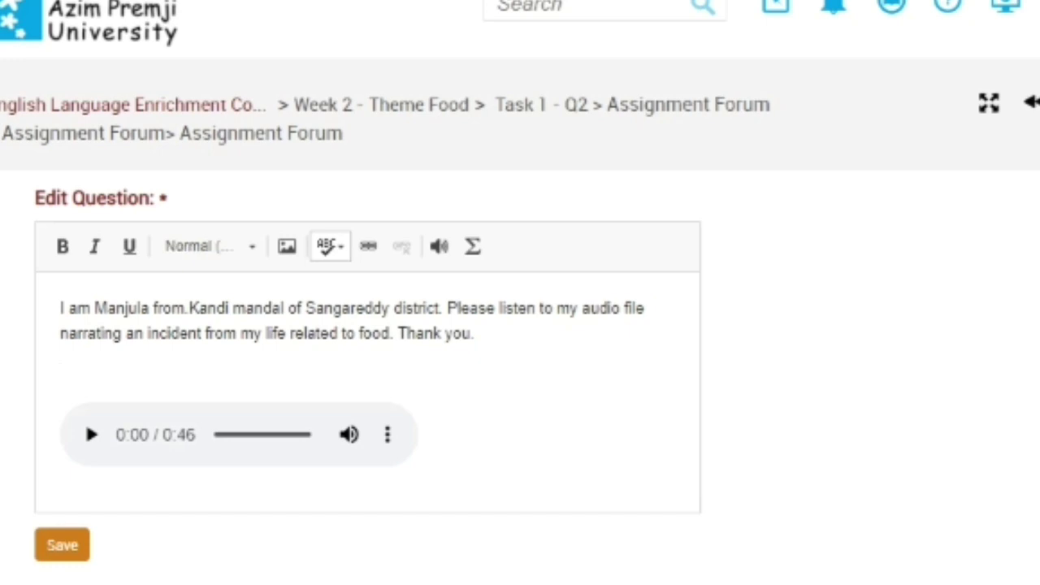
Delete the post's message text back toward its opening sentence with Backspace
{"action": "key", "text": "BackSpace"}
{"action": "key", "text": "BackSpace"}
{"action": "key", "text": "BackSpace"}
{"action": "key", "text": "BackSpace"}
{"action": "key", "text": "BackSpace"}
{"action": "key", "text": "BackSpace"}
{"action": "key", "text": "BackSpace"}
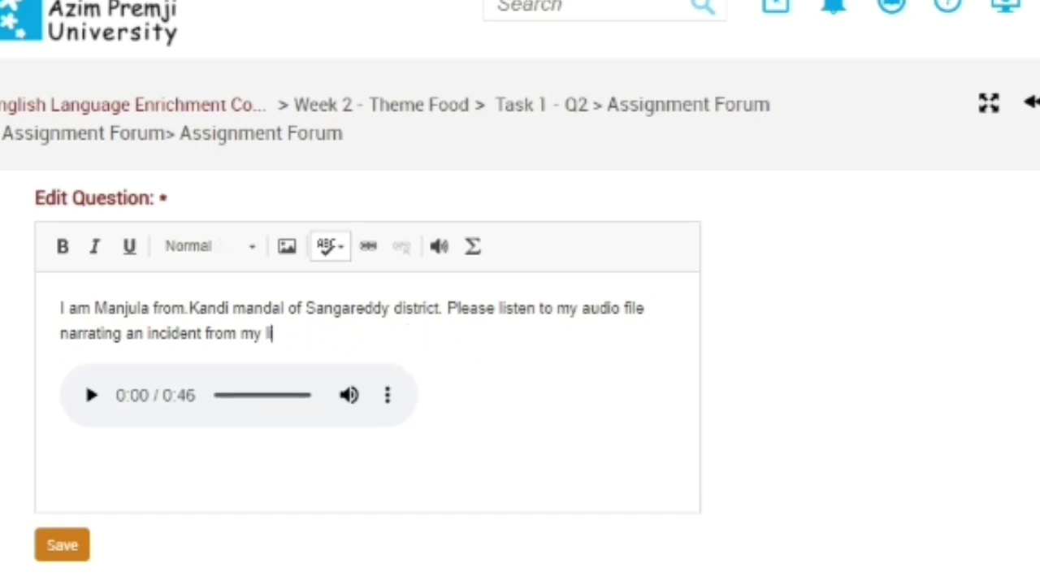
{"action": "key", "text": "BackSpace"}
{"action": "key", "text": "BackSpace"}
{"action": "key", "text": "BackSpace"}
{"action": "key", "text": "BackSpace"}
{"action": "key", "text": "BackSpace"}
{"action": "key", "text": "BackSpace"}
{"action": "key", "text": "BackSpace"}
{"action": "key", "text": "BackSpace"}
{"action": "key", "text": "BackSpace"}
{"action": "key", "text": "BackSpace"}
{"action": "key", "text": "BackSpace"}
{"action": "key", "text": "BackSpace"}
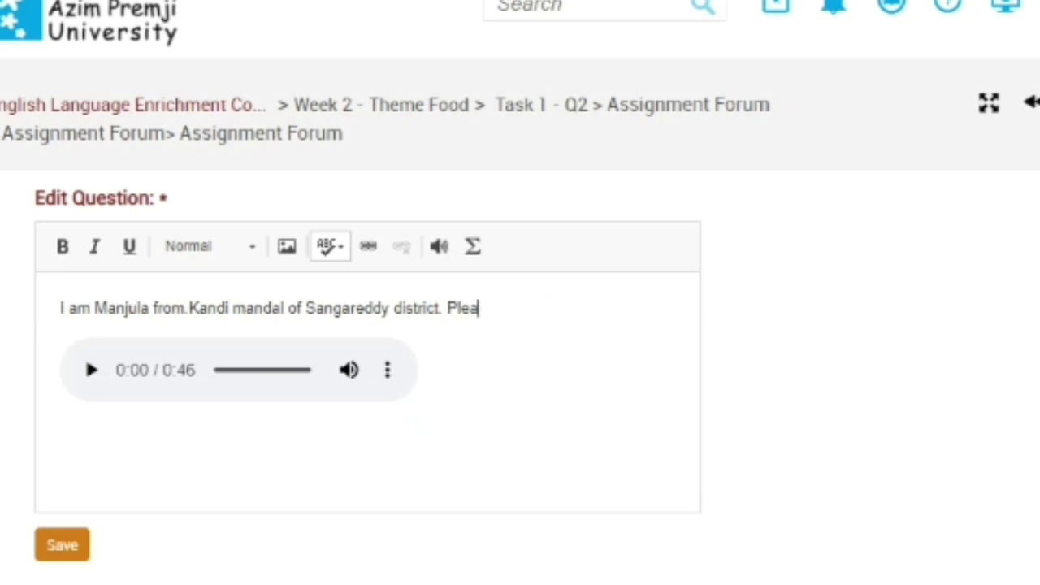
{"action": "key", "text": "BackSpace"}
{"action": "key", "text": "BackSpace"}
{"action": "key", "text": "BackSpace"}
{"action": "key", "text": "BackSpace"}
{"action": "key", "text": "BackSpace"}
{"action": "key", "text": "BackSpace"}
{"action": "key", "text": "BackSpace"}
{"action": "key", "text": "BackSpace"}
{"action": "key", "text": "BackSpace"}
{"action": "key", "text": "BackSpace"}
{"action": "key", "text": "BackSpace"}
{"action": "key", "text": "BackSpace"}
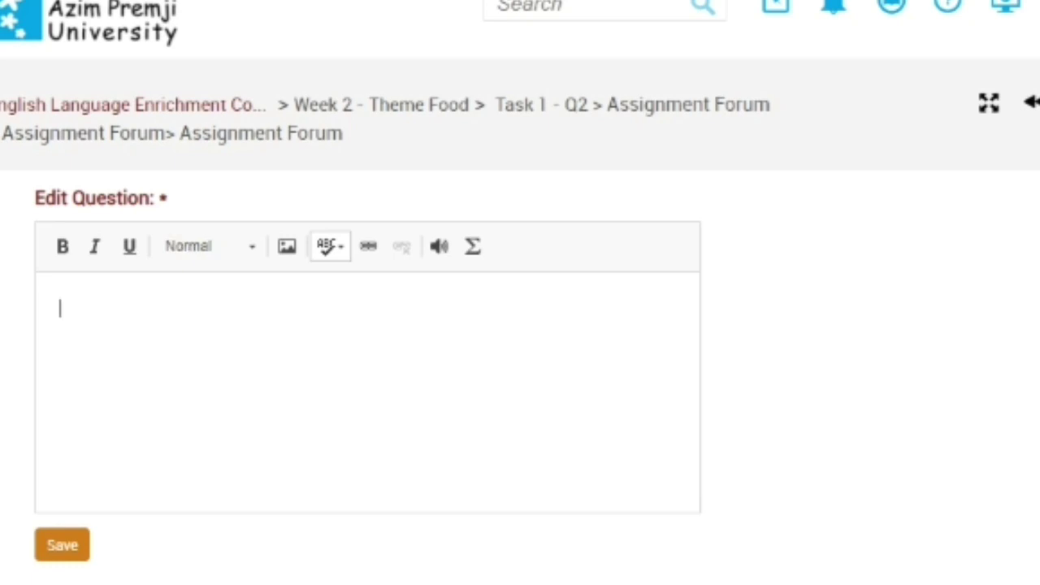
Type a one-sentence self-introduction giving the author's name as the post text
{"action": "type", "text": "("}
{"action": "type", "text": "I'm "}
{"action": "type", "text": "Manjula"}
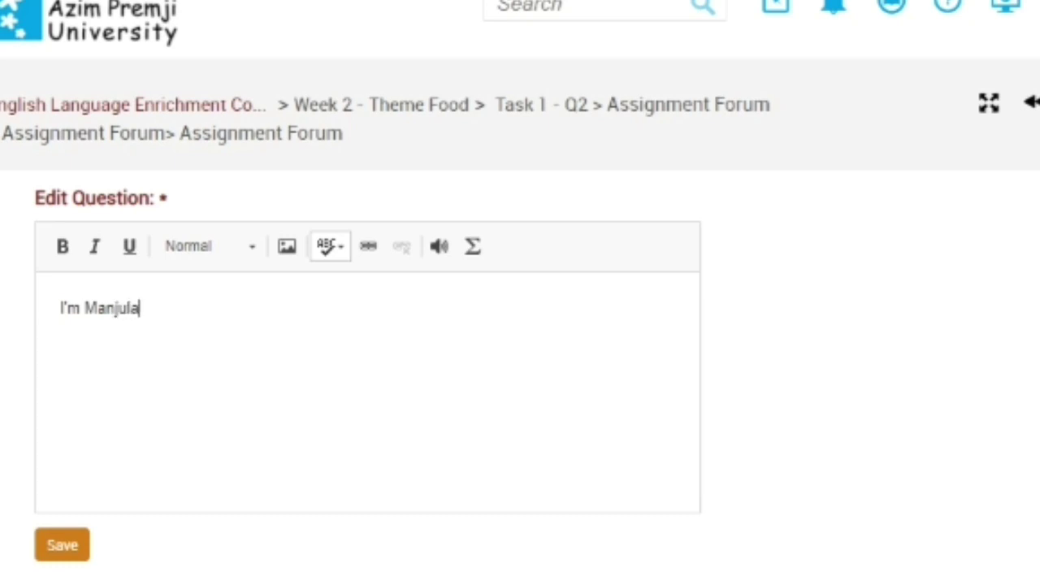
{"action": "type", "text": "."}
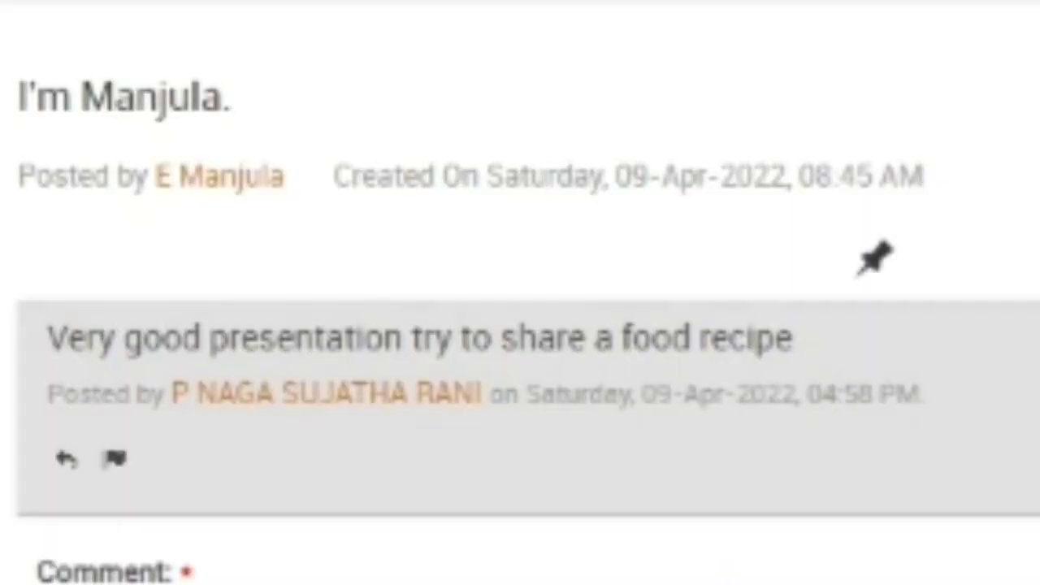
Scroll down to the Comment box and back up to review the saved post
{"action": "scroll", "coordinate": [520, 325], "scroll_direction": "down", "scroll_amount": 2}
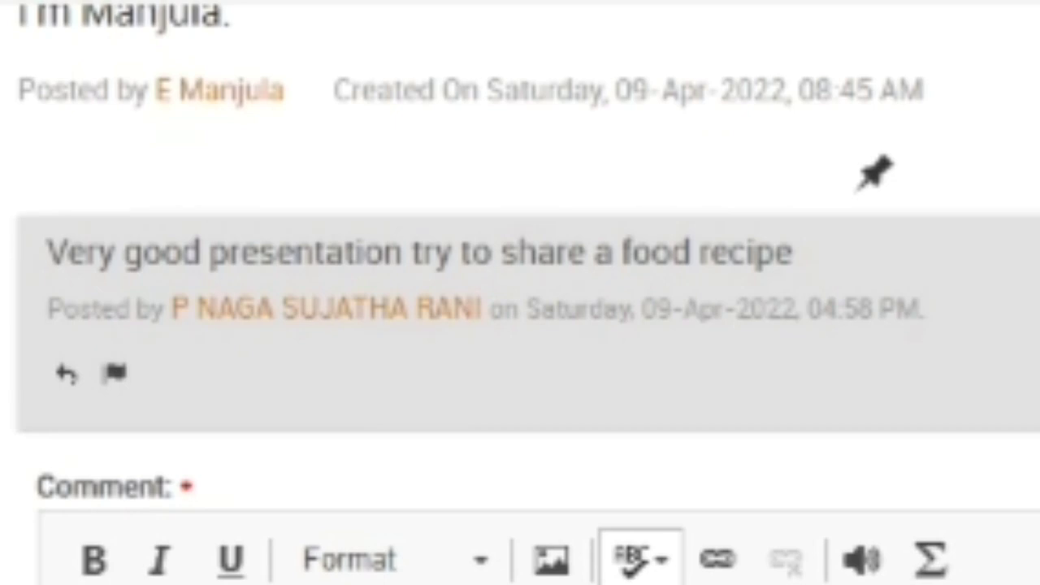
{"action": "scroll", "coordinate": [521, 325], "scroll_direction": "up", "scroll_amount": 2}
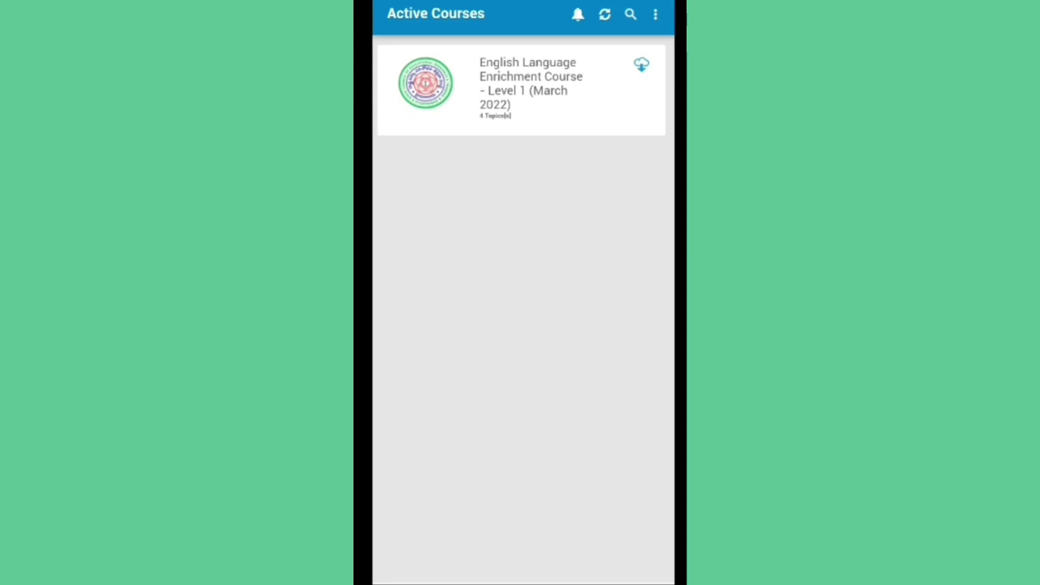
Open the English Language Enrichment Course and scroll down to Week 2 - Theme Food
{"action": "left_click", "coordinate": [521, 90]}
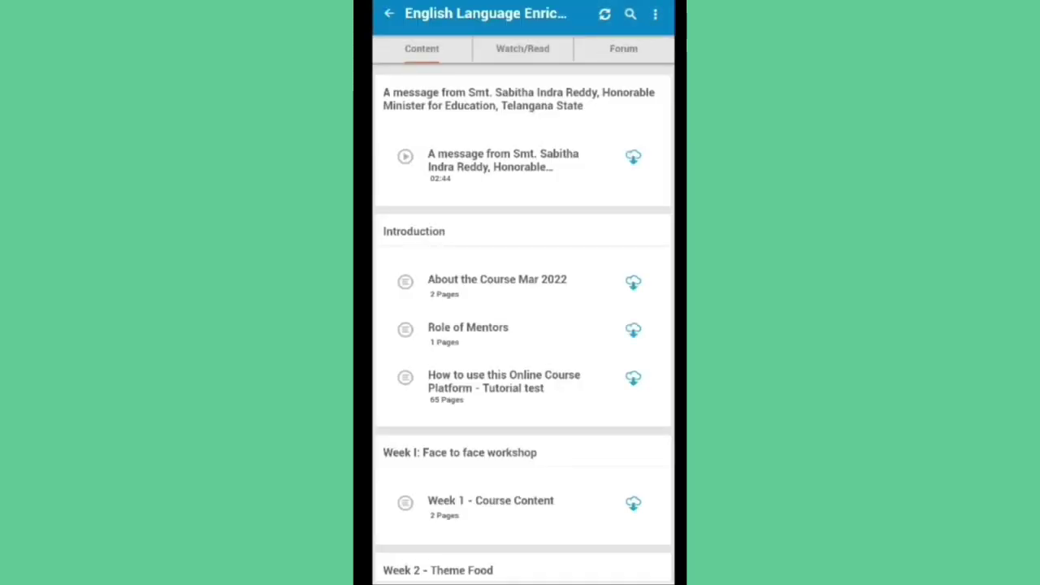
{"action": "scroll", "coordinate": [522, 326], "scroll_direction": "down", "scroll_amount": 3}
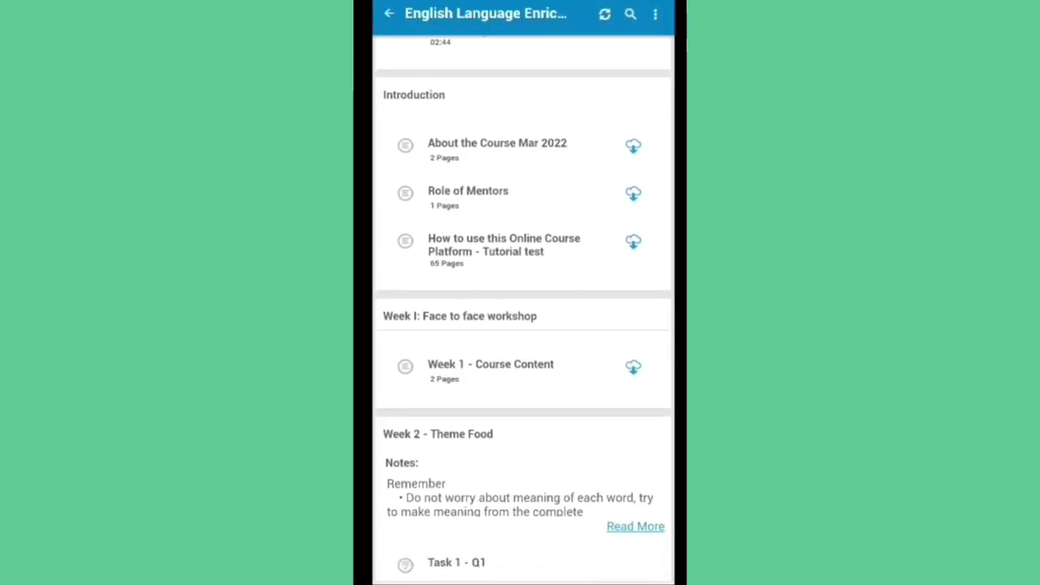
{"action": "scroll", "coordinate": [523, 325], "scroll_direction": "down", "scroll_amount": 3}
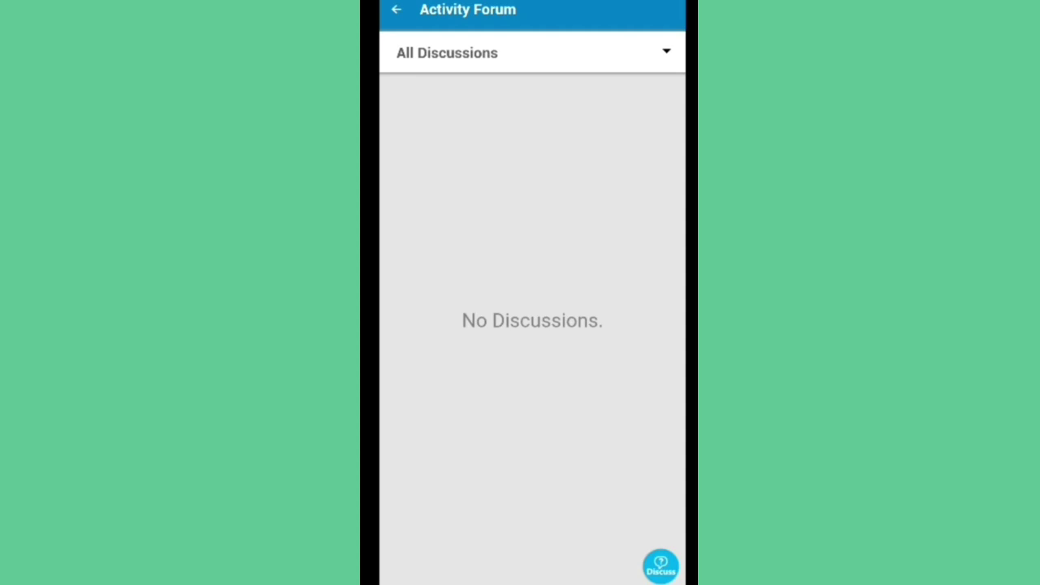
Start a new Discuss submission and bring up the file attachment options
{"action": "left_click", "coordinate": [661, 566]}
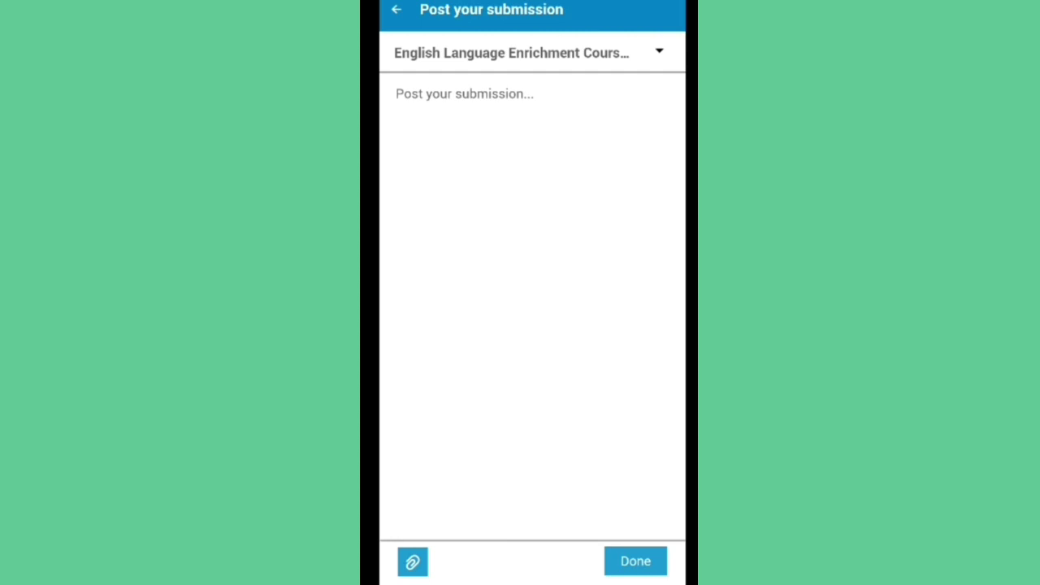
{"action": "left_click", "coordinate": [412, 562]}
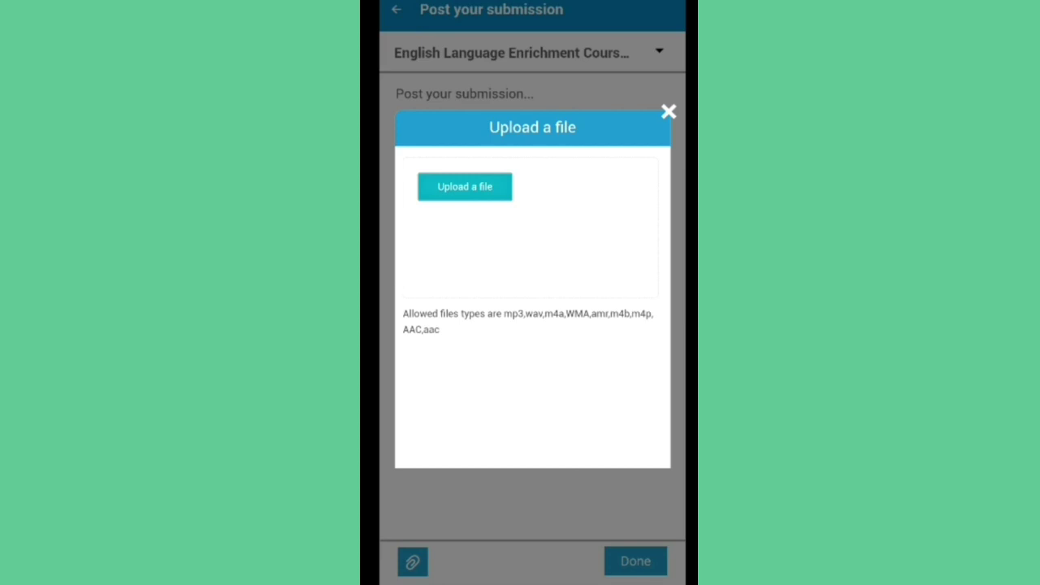
Choose to upload a file and pick the Voice Recorder as the source
{"action": "left_click", "coordinate": [465, 186]}
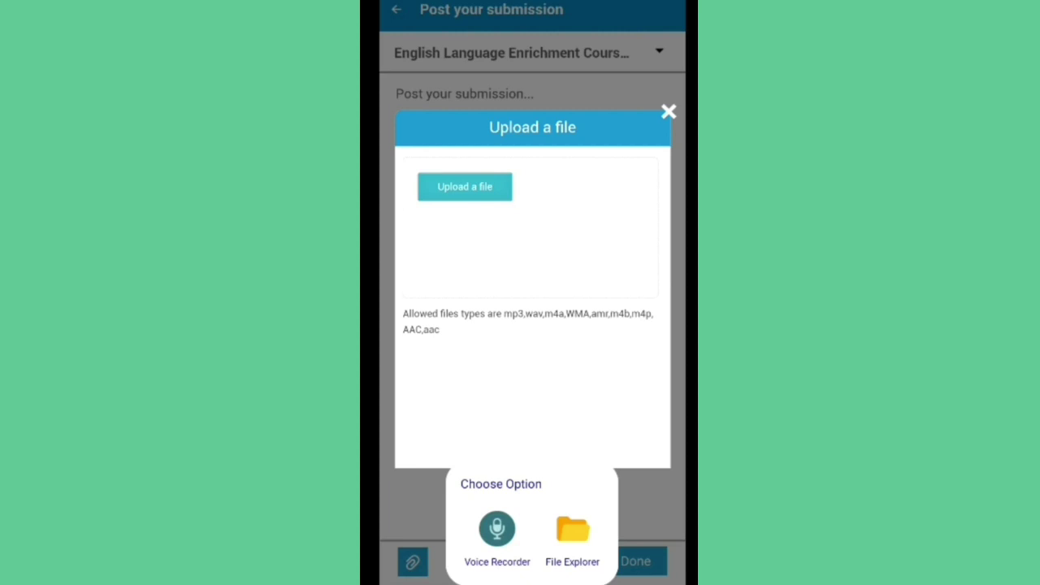
{"action": "left_click", "coordinate": [497, 529]}
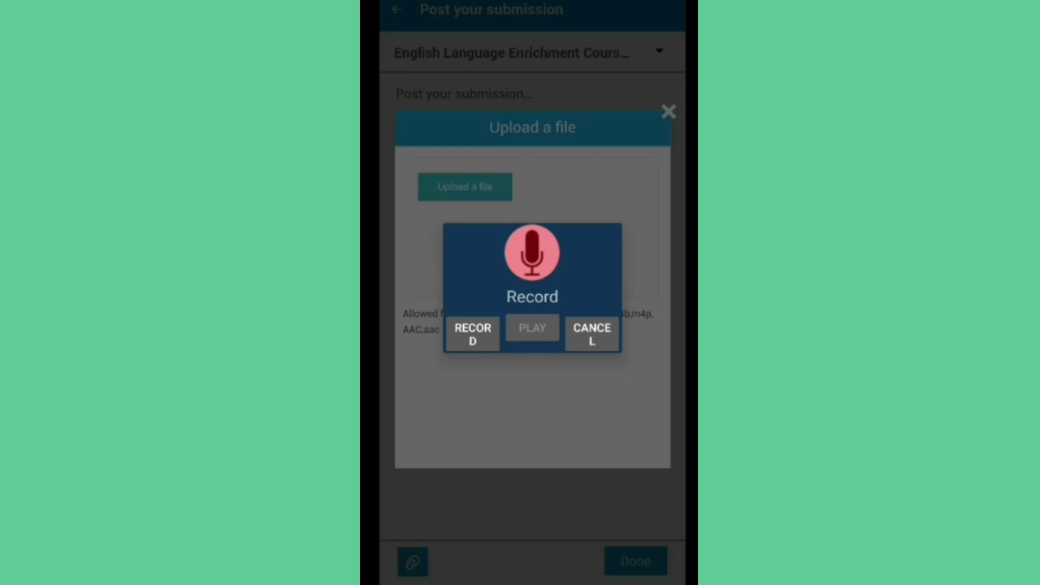
Record a voice clip, stop it, and attach it to the new submission
{"action": "left_click", "coordinate": [472, 334]}
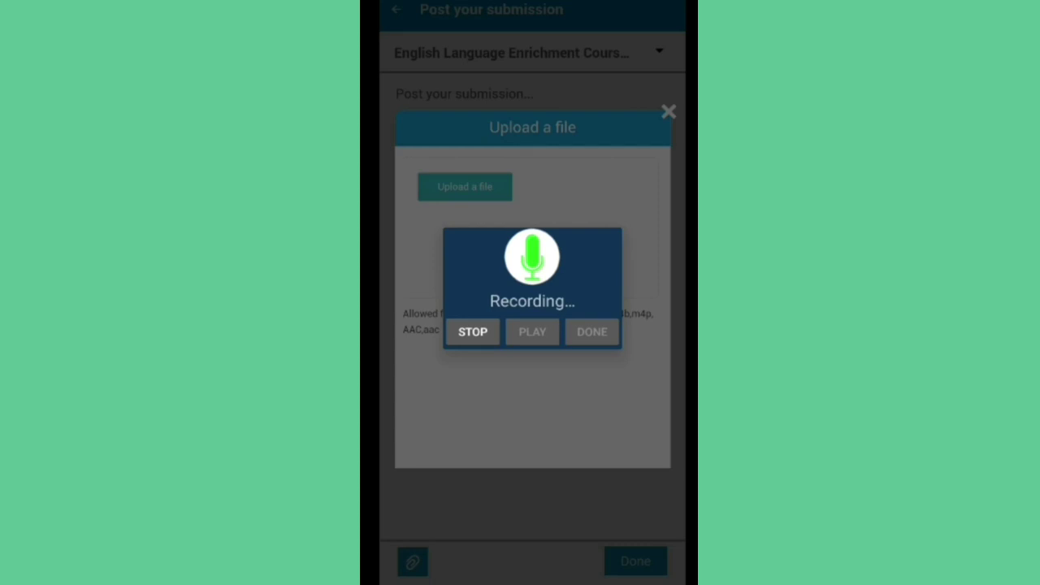
{"action": "left_click", "coordinate": [473, 332]}
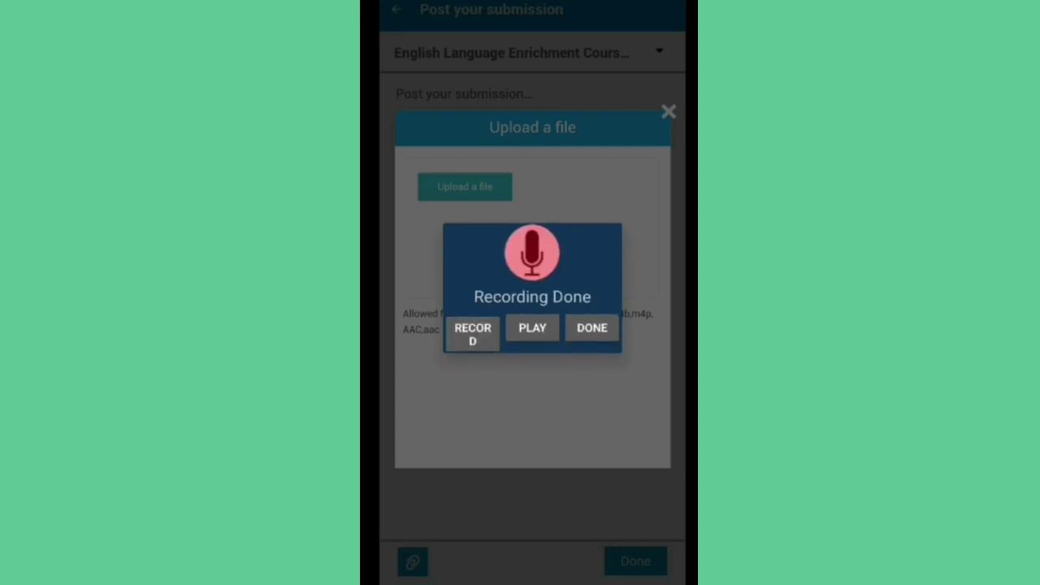
{"action": "left_click", "coordinate": [592, 327]}
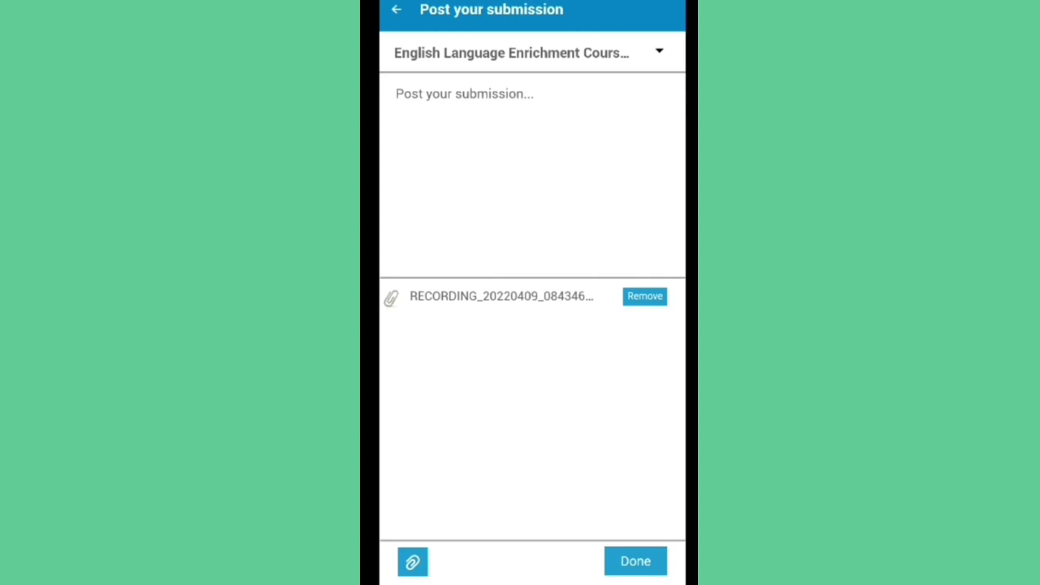
{"action": "left_click", "coordinate": [465, 94]}
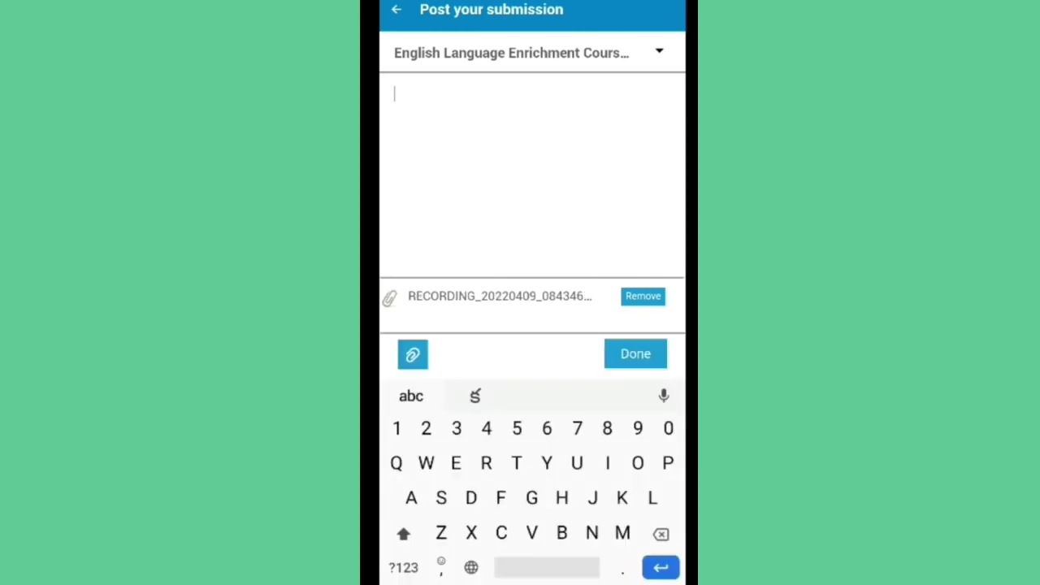
Type a self-introduction with name and home district, asking readers to listen to the audio file
{"action": "type", "text": "I a"}
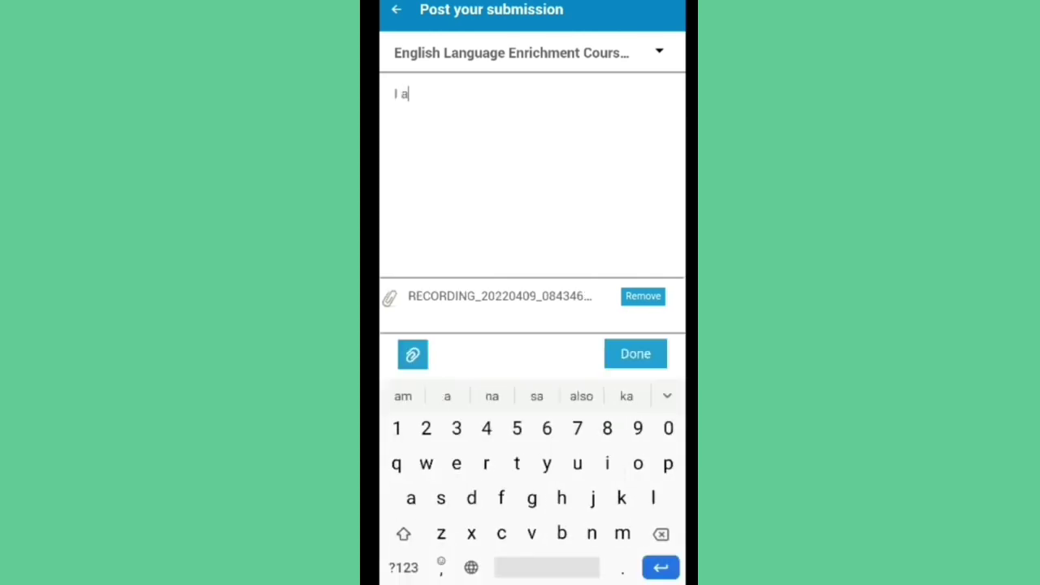
{"action": "type", "text": "m Ma"}
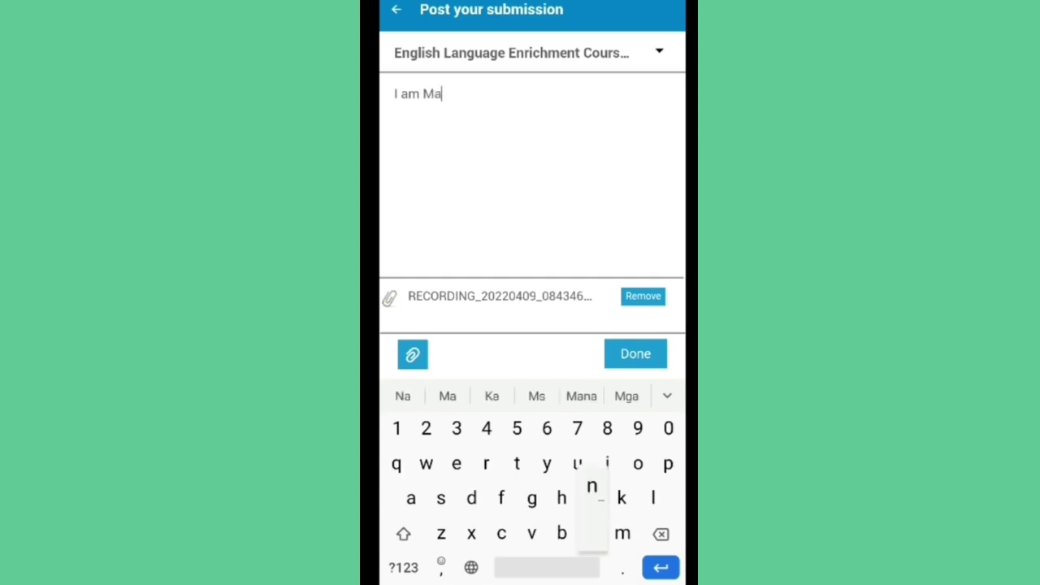
{"action": "type", "text": "njula"}
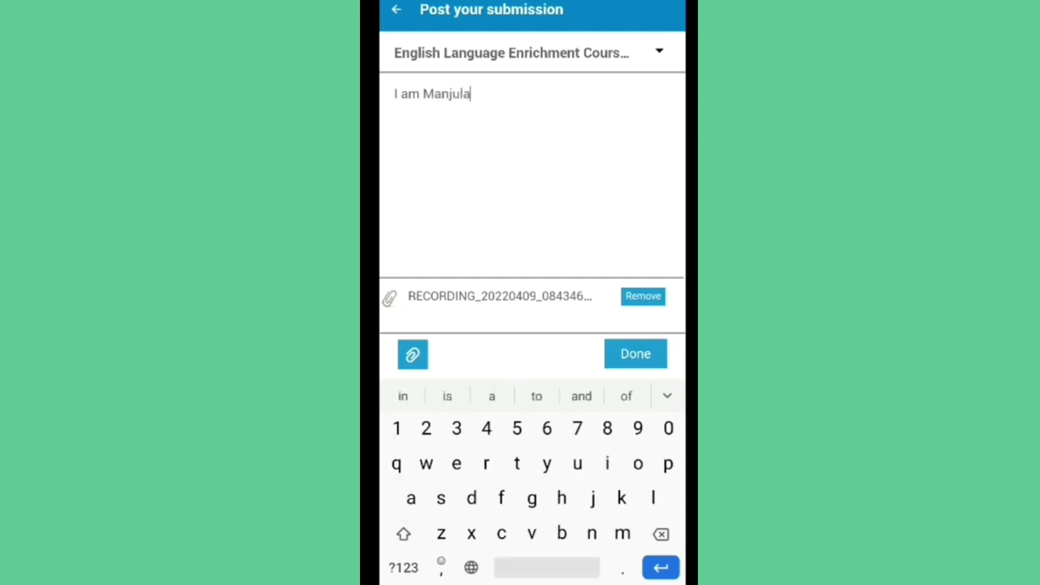
{"action": "type", "text": " from."}
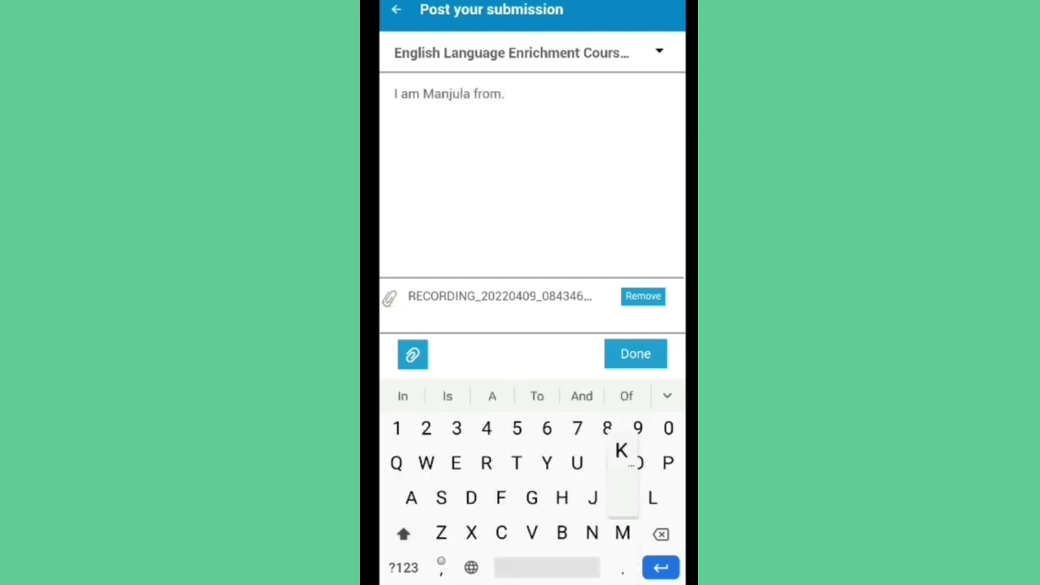
{"action": "type", "text": "Kandi ma"}
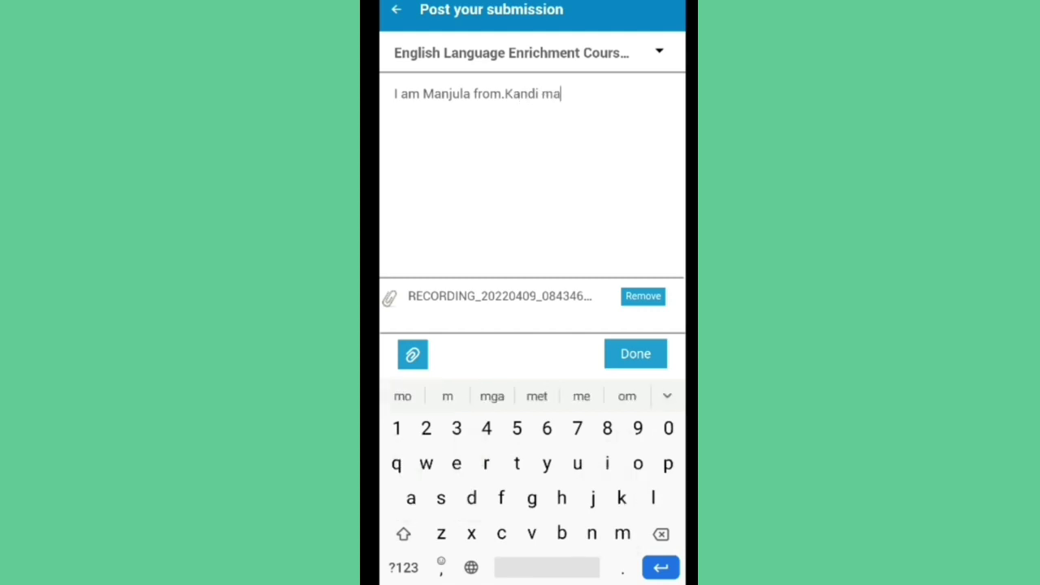
{"action": "type", "text": "ndal of Sangareddy"}
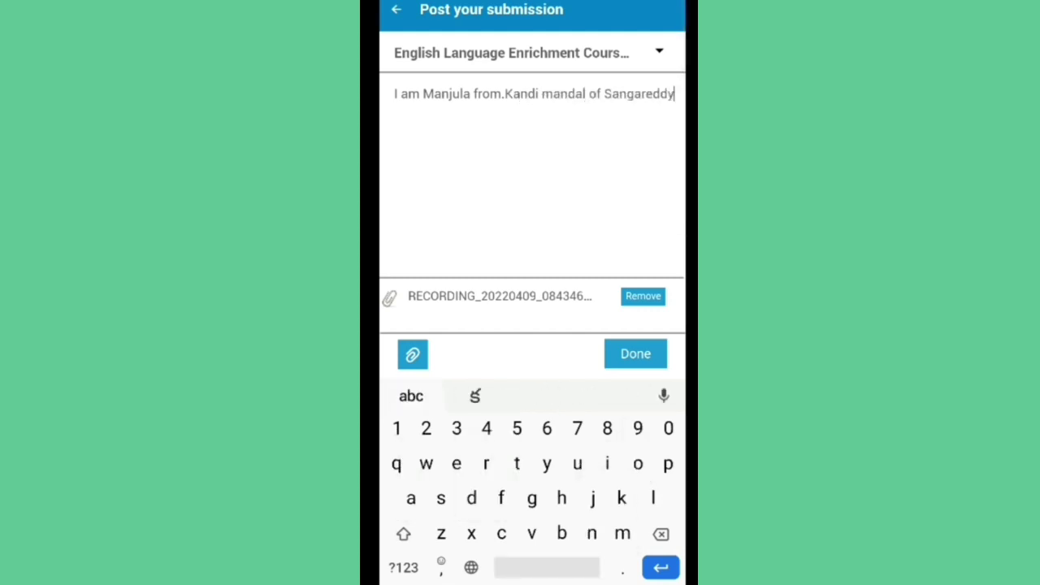
{"action": "type", "text": " dia"}
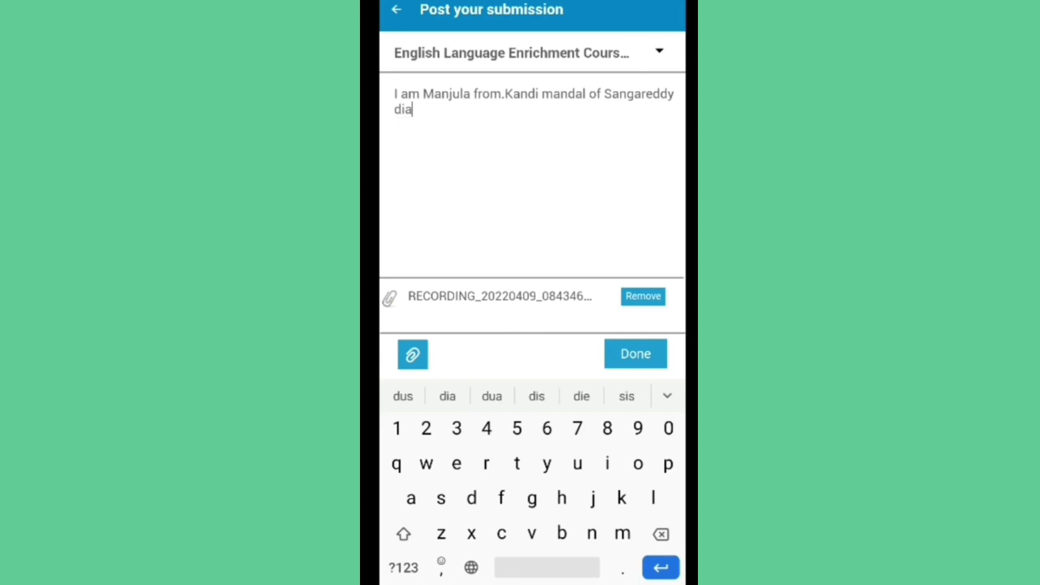
{"action": "type", "text": "truct. "}
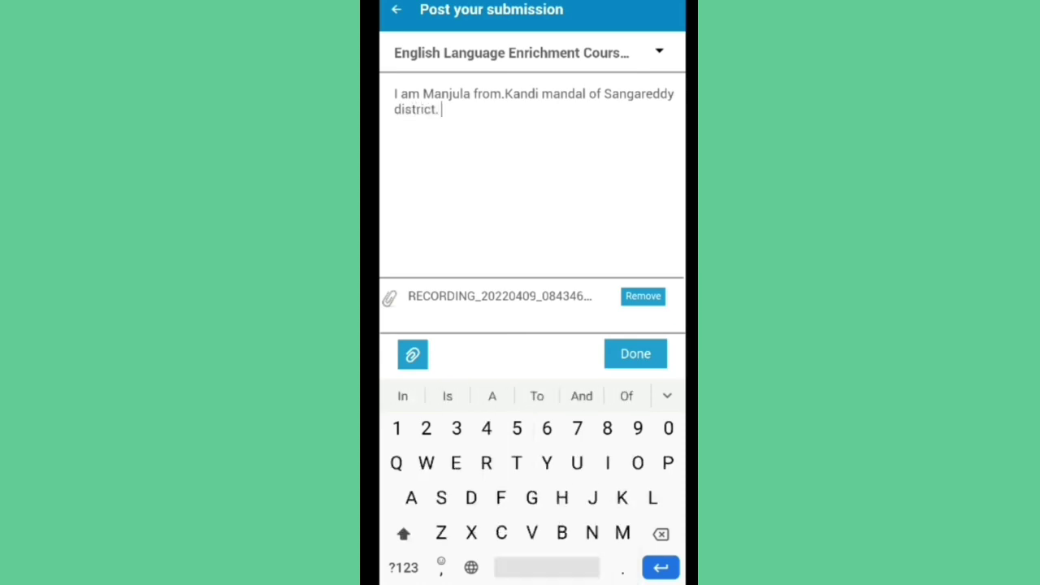
{"action": "type", "text": "Please list"}
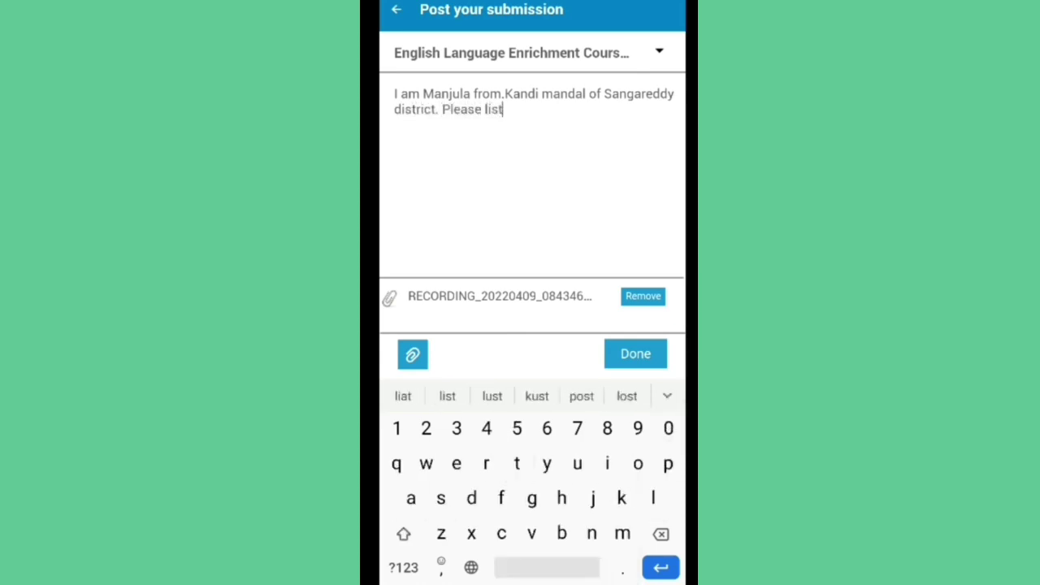
{"action": "type", "text": "en to mu a"}
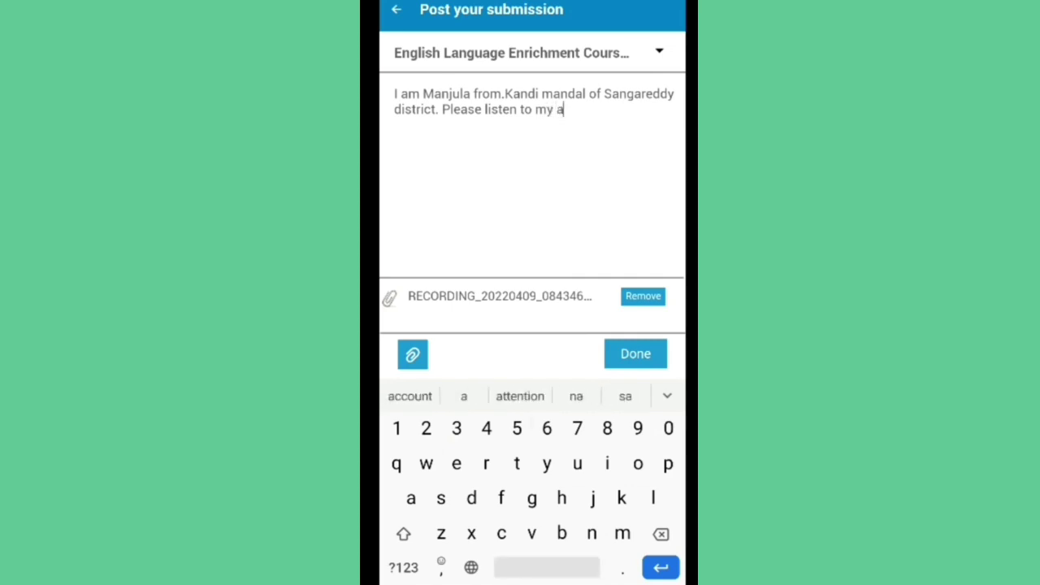
{"action": "type", "text": "udio file "}
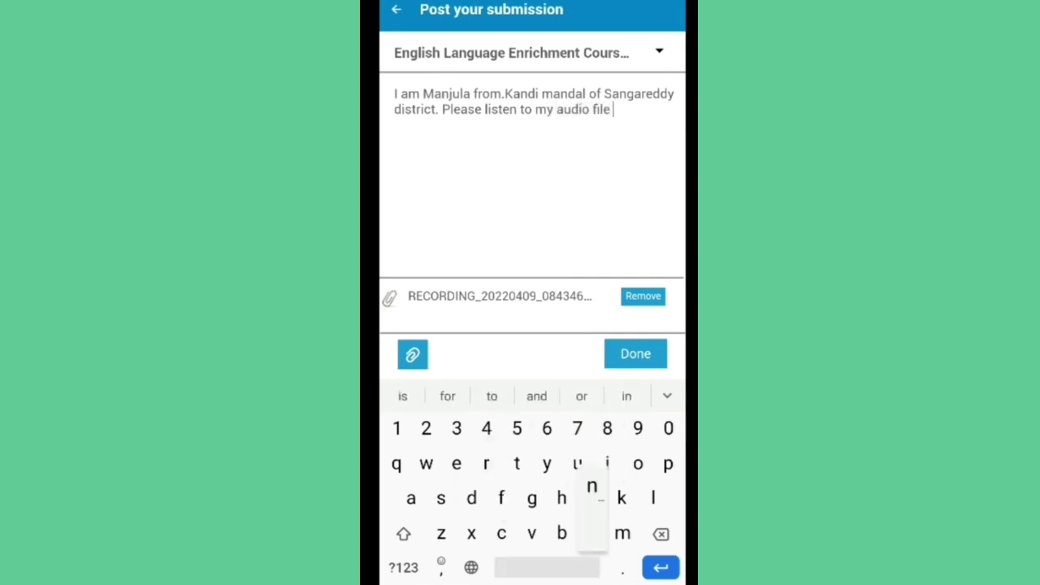
{"action": "type", "text": "narrating an "}
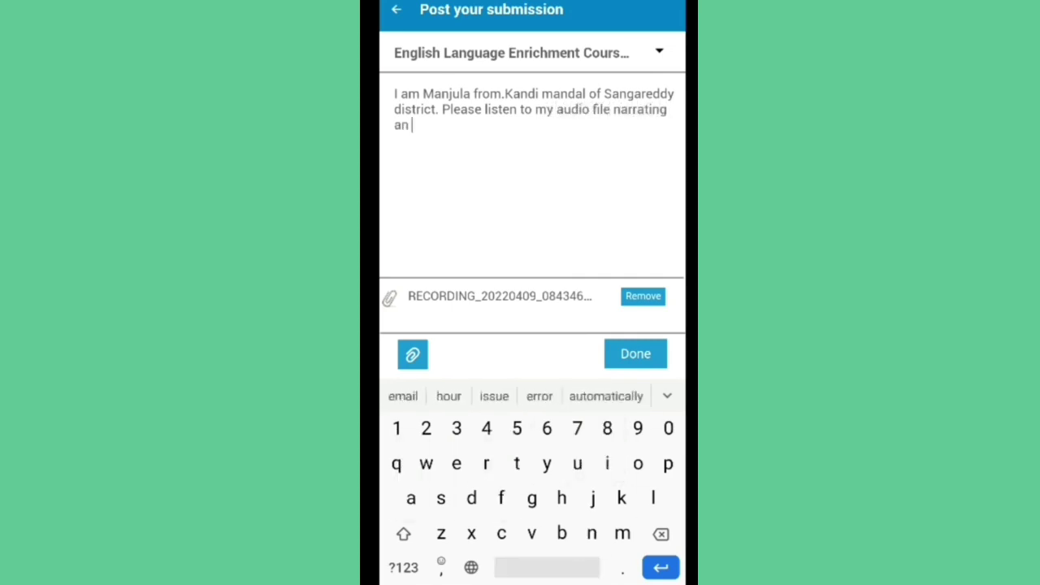
{"action": "type", "text": "incident feo"}
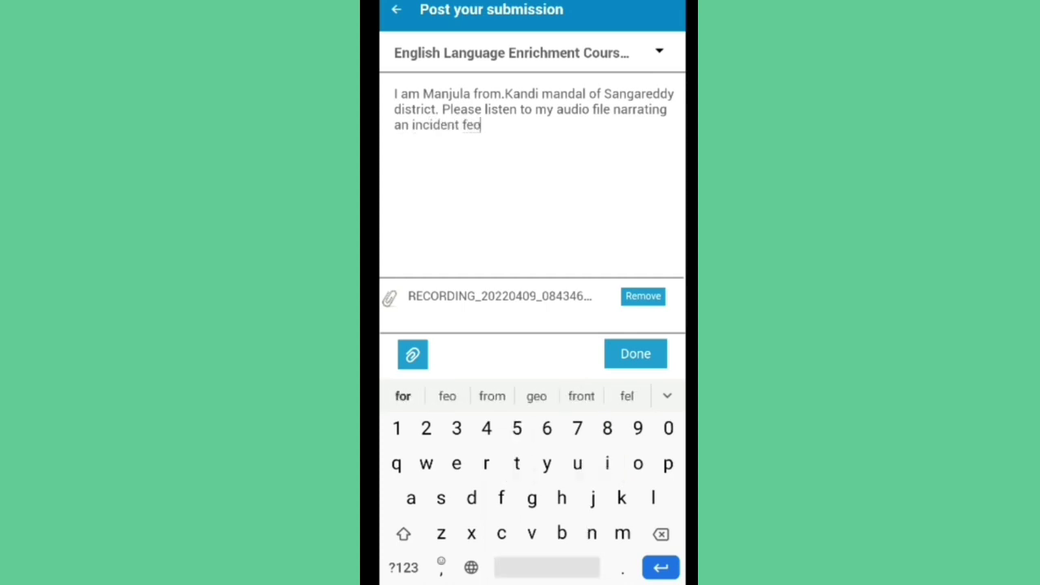
{"action": "type", "text": " mj life rel"}
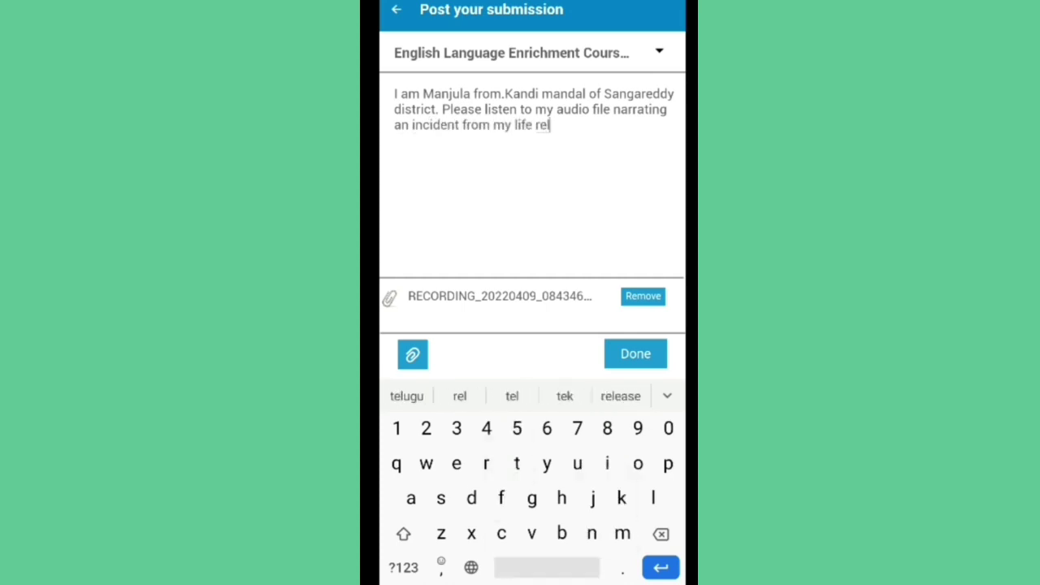
{"action": "type", "text": "ated to food"}
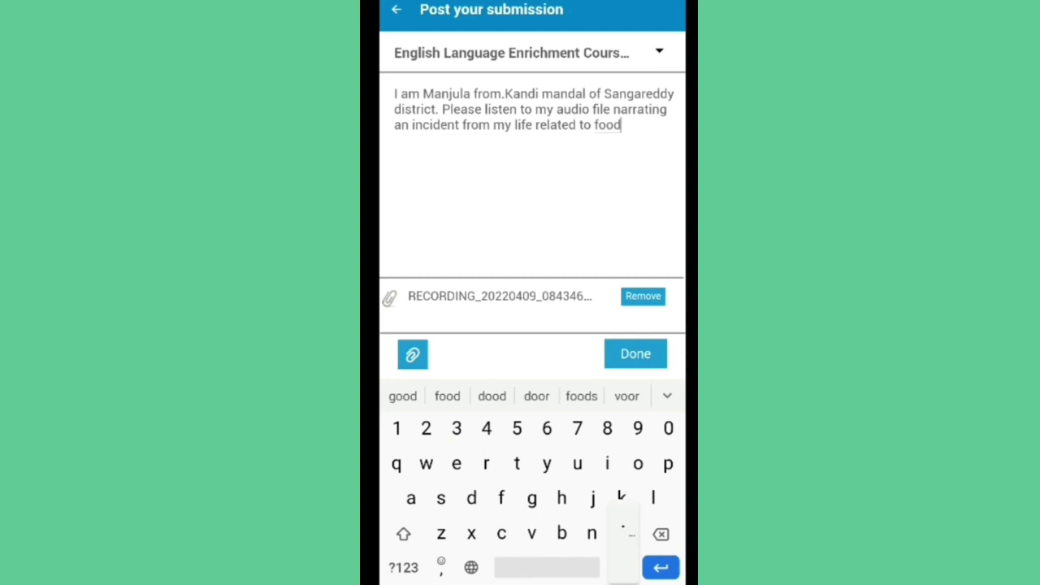
{"action": "type", "text": ". Thank "}
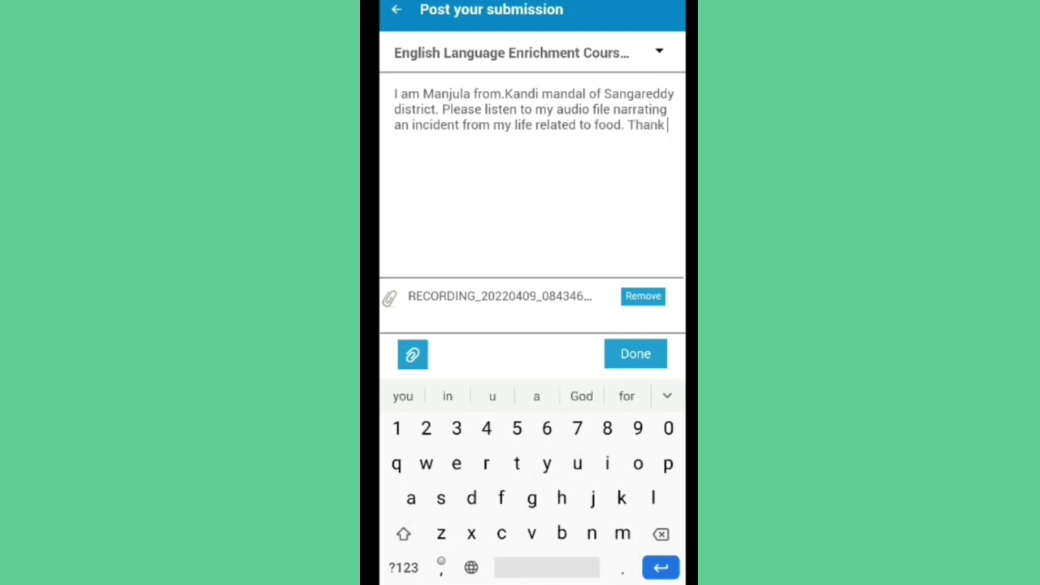
{"action": "type", "text": "you."}
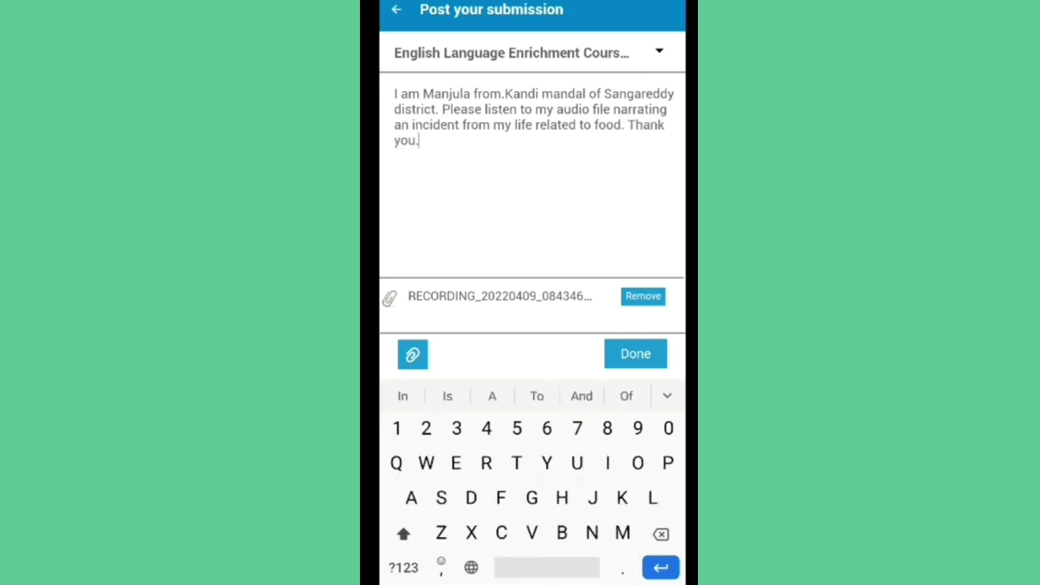
{"action": "key", "text": "Escape"}
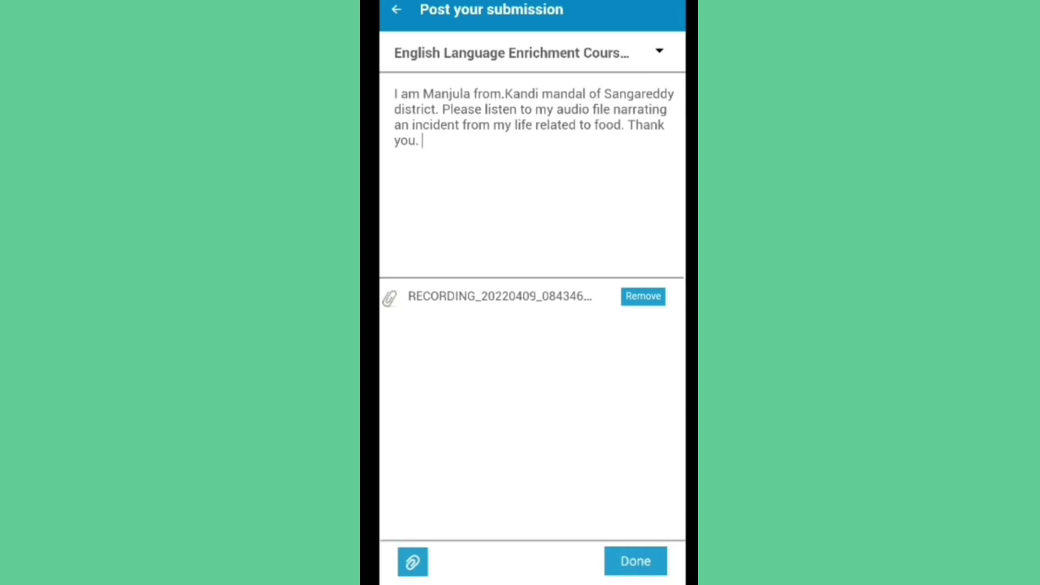
Post the Task 1 - Q2 submission and view it in the Activity Forum discussion
{"action": "left_click", "coordinate": [636, 561]}
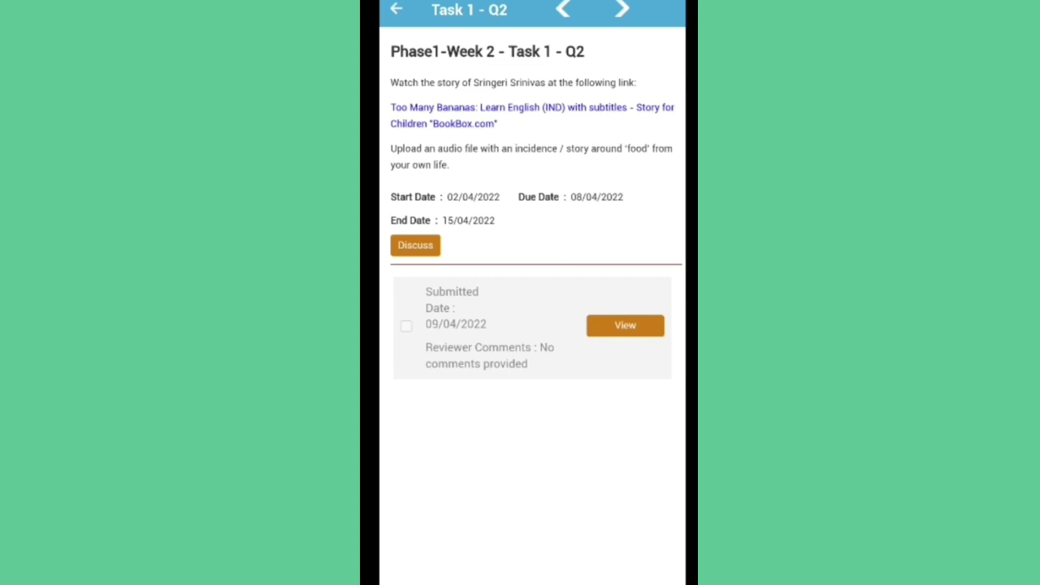
{"action": "left_click", "coordinate": [415, 245]}
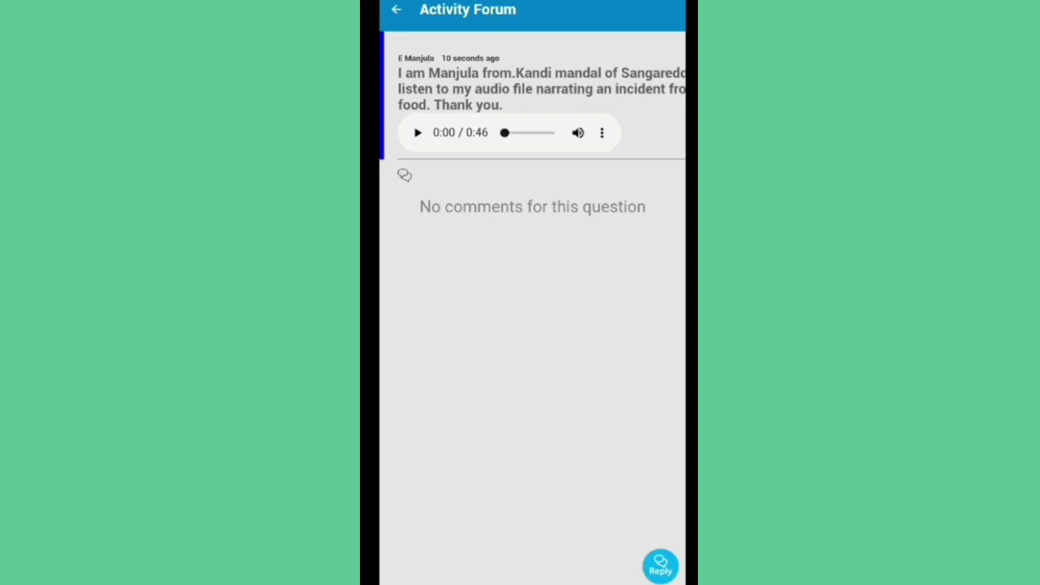
Play the posted 46-second audio recording in the forum post, resuming it after a pause
{"action": "left_click", "coordinate": [417, 132]}
{"action": "left_click", "coordinate": [417, 133]}
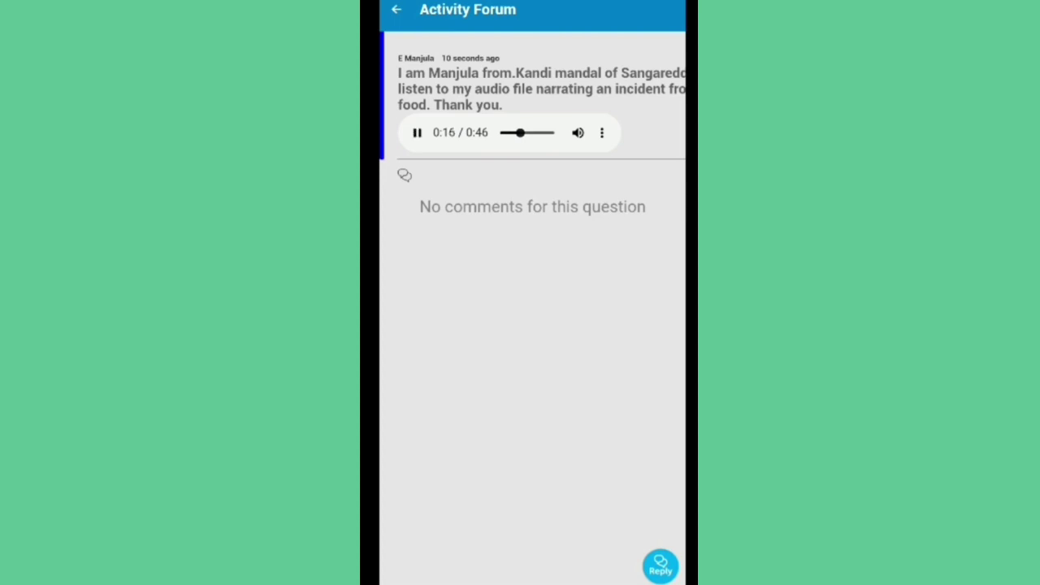